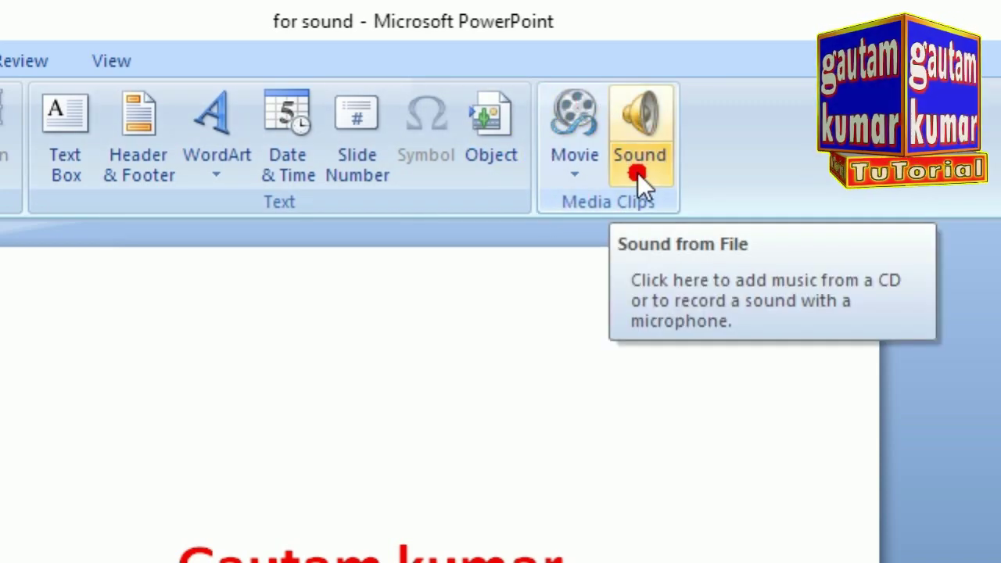
# Step: Insert the Discotek sound file on the first slide and set it to start automatically in the slide show
pyautogui.click(637, 173)
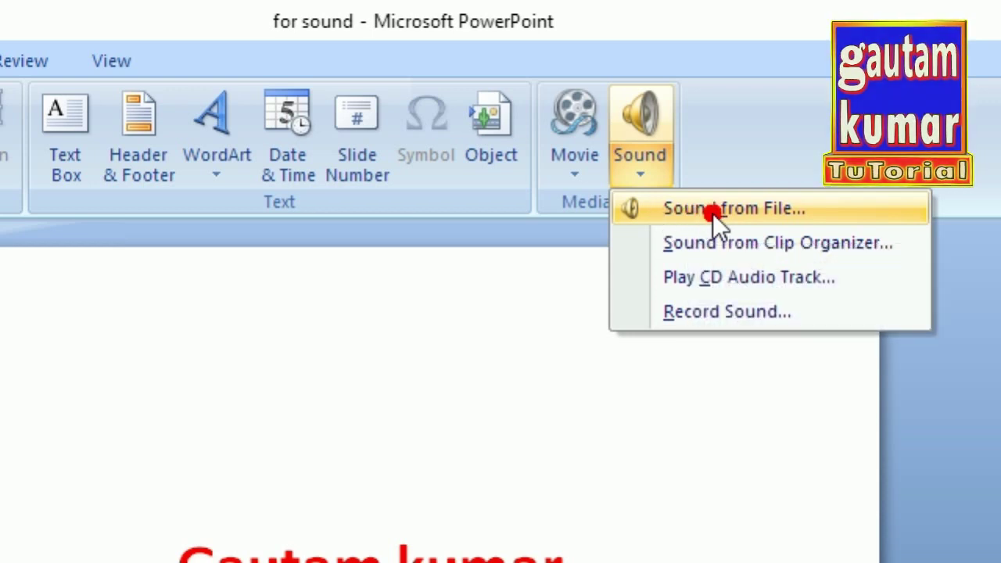
pyautogui.click(701, 212)
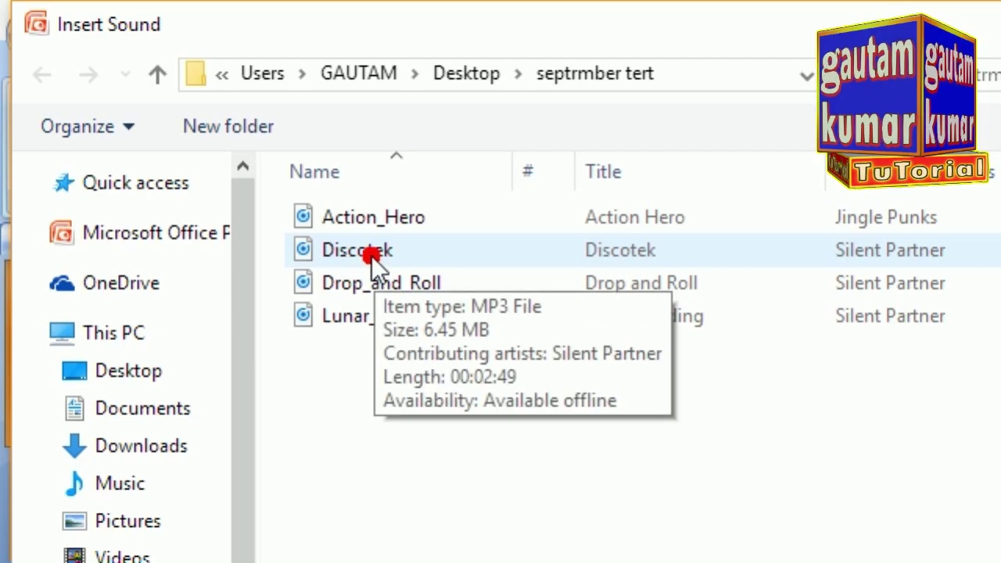
pyautogui.click(373, 254)
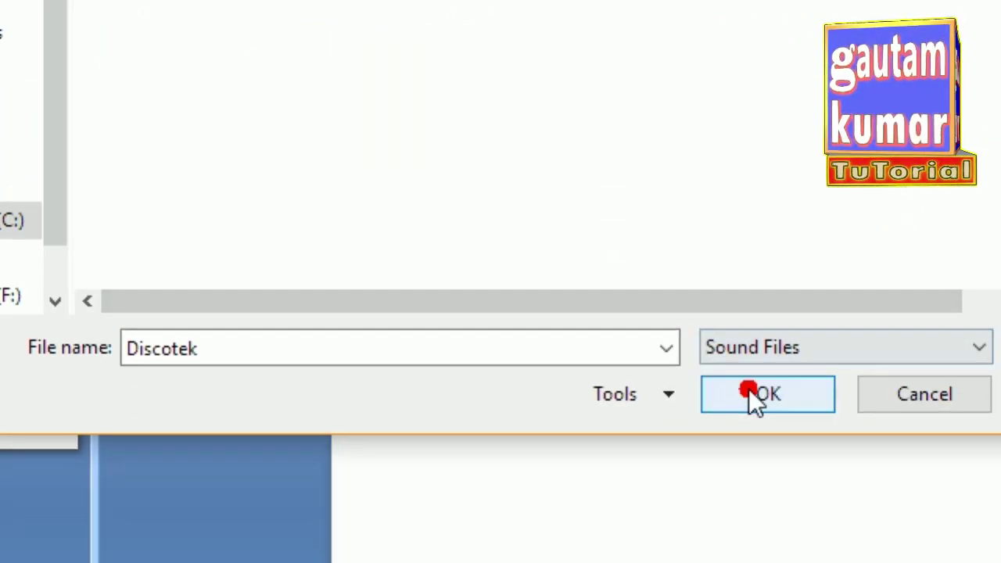
pyautogui.click(861, 549)
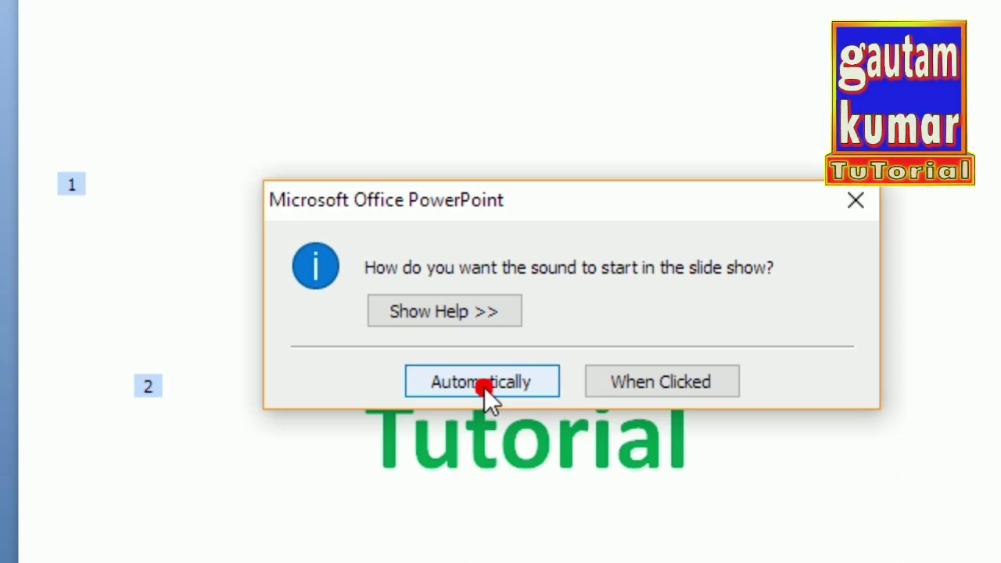
pyautogui.click(484, 387)
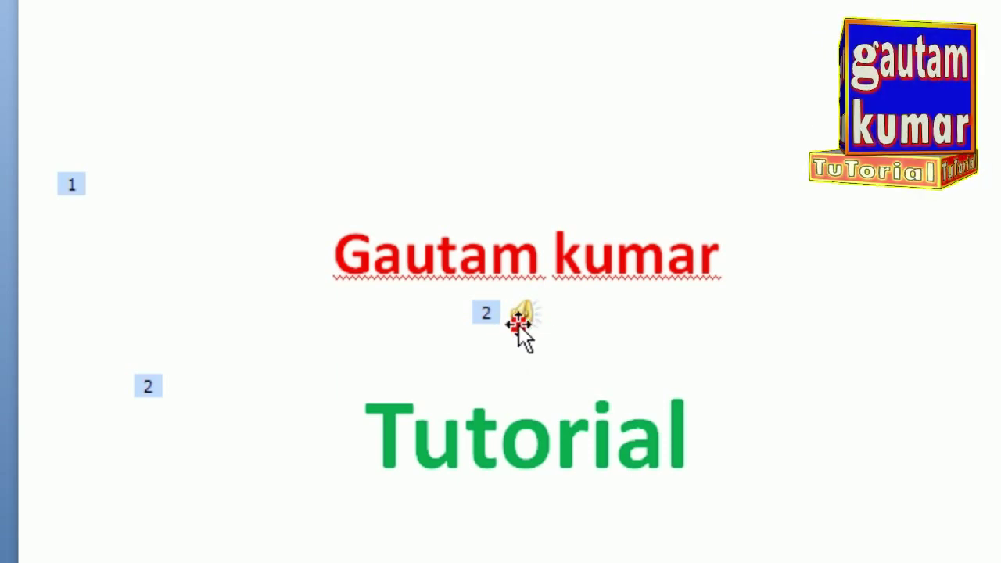
# Step: Move the sound icon to the slide's upper-right area above the title and enlarge it to a width of about 1.83
pyautogui.moveTo(522, 321); pyautogui.dragTo(717, 31)
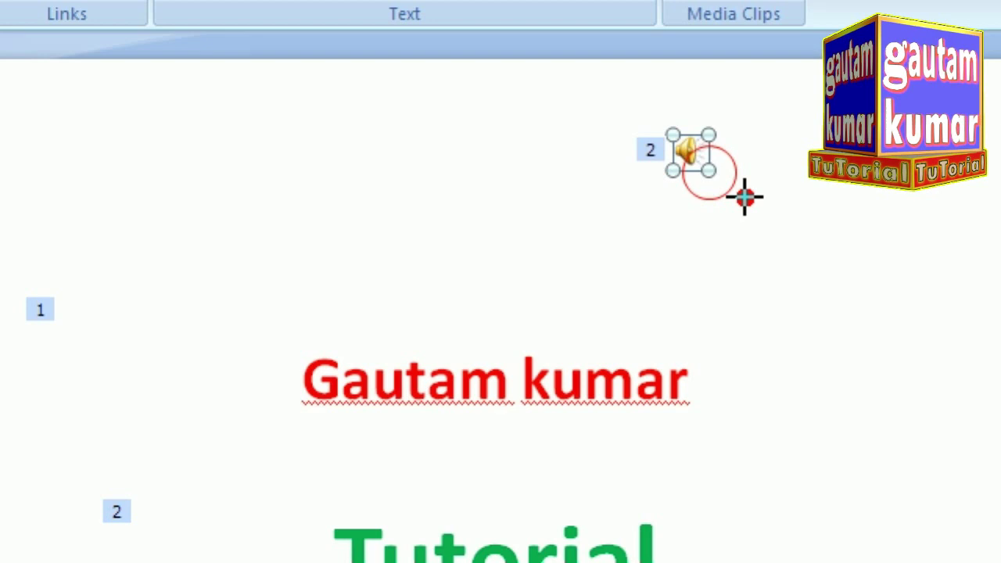
pyautogui.moveTo(744, 196); pyautogui.dragTo(840, 280)
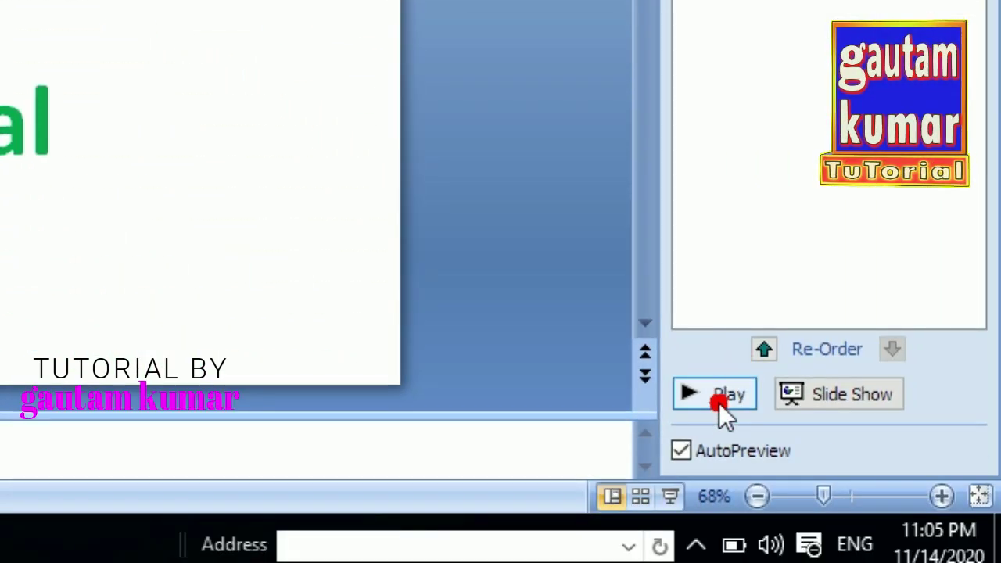
# Step: Preview the first slide's animations with the sound and stop the playback
pyautogui.click(720, 401)
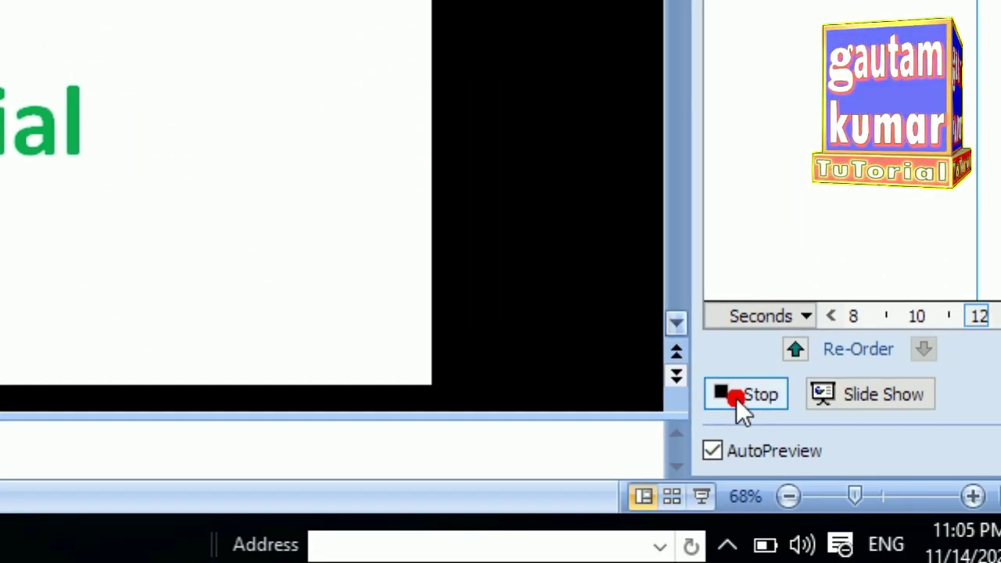
pyautogui.click(737, 397)
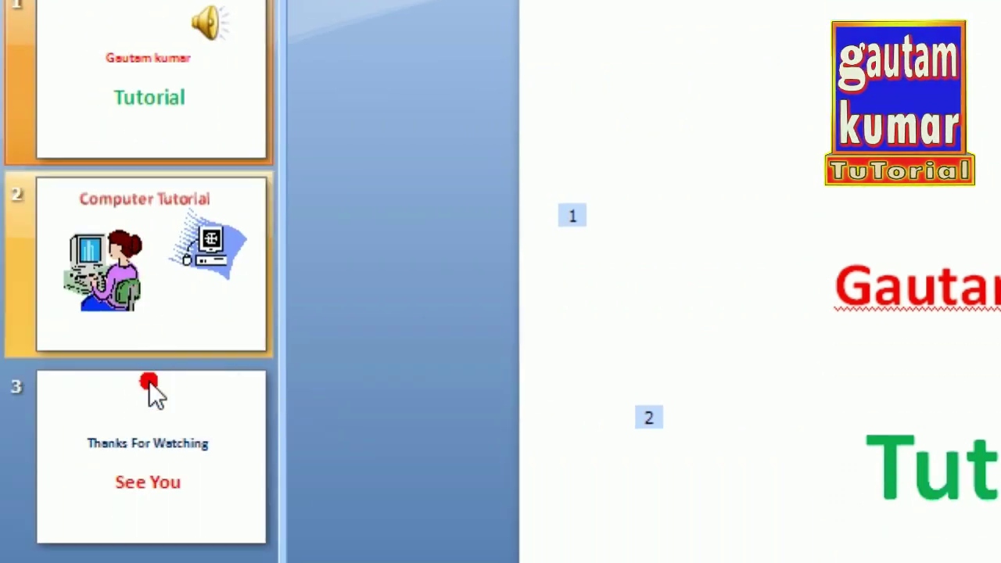
# Step: Select the sound icon on the first slide, and close and reopen the Custom Animation settings
pyautogui.click(119, 426)
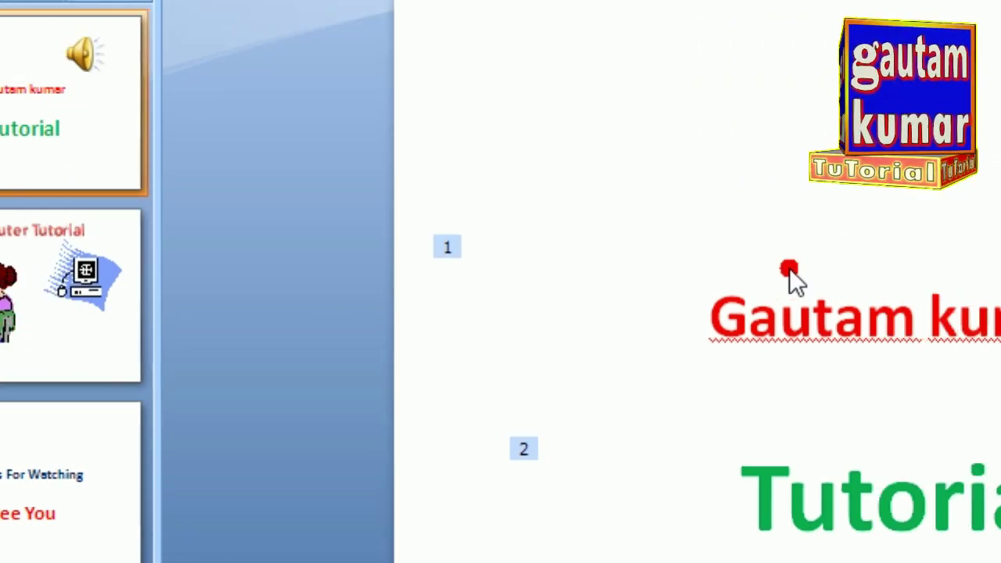
pyautogui.click(727, 191)
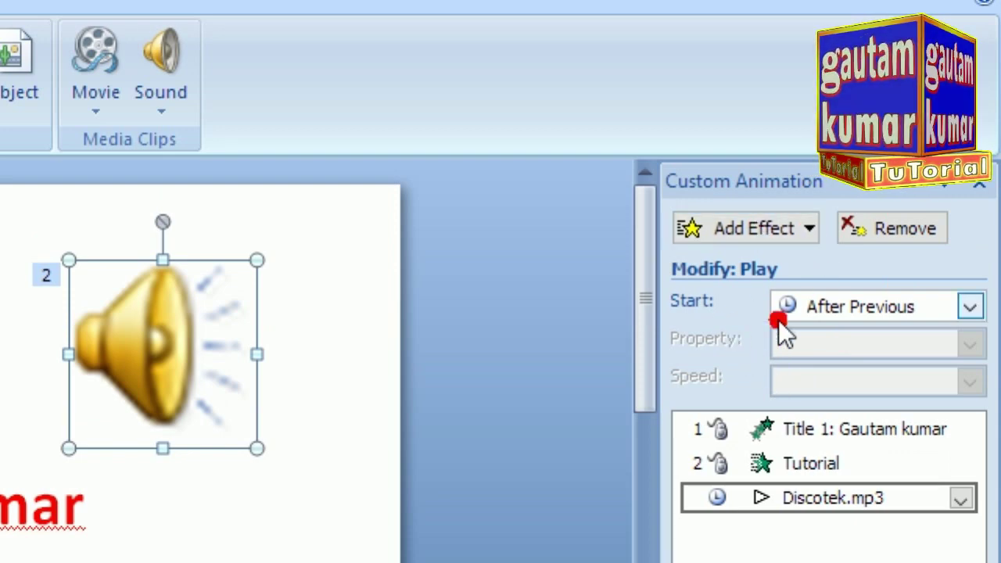
pyautogui.click(981, 183)
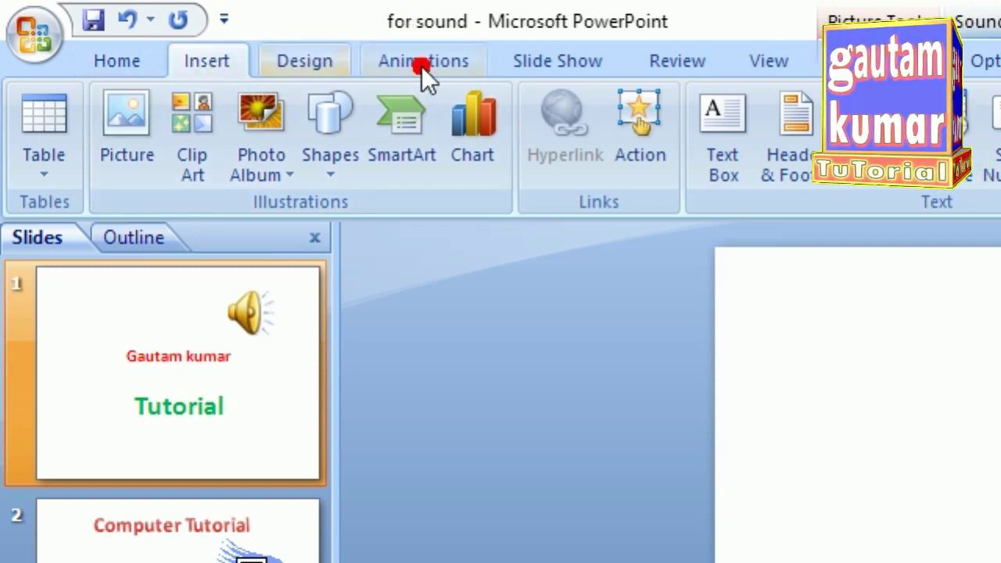
pyautogui.click(423, 64)
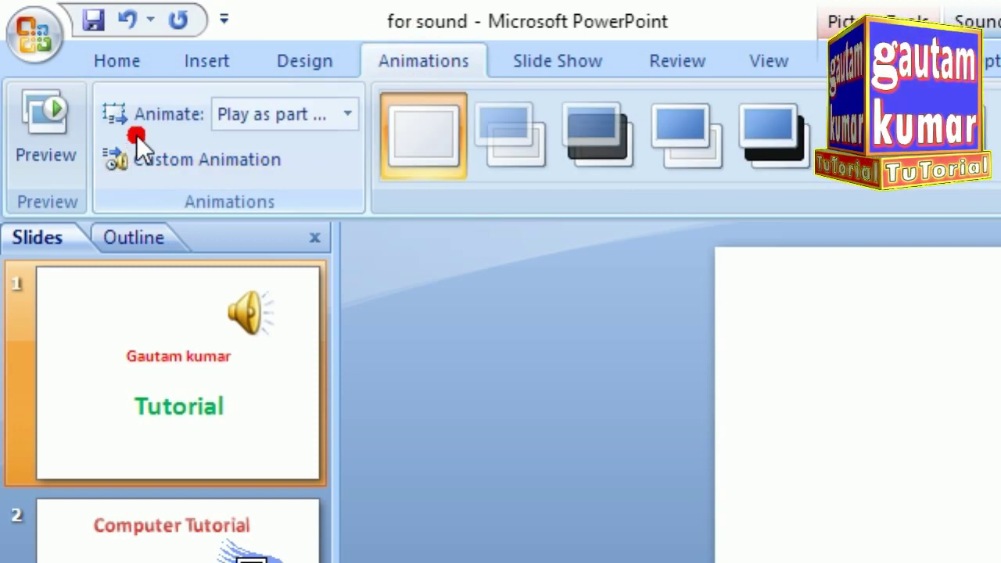
pyautogui.click(190, 160)
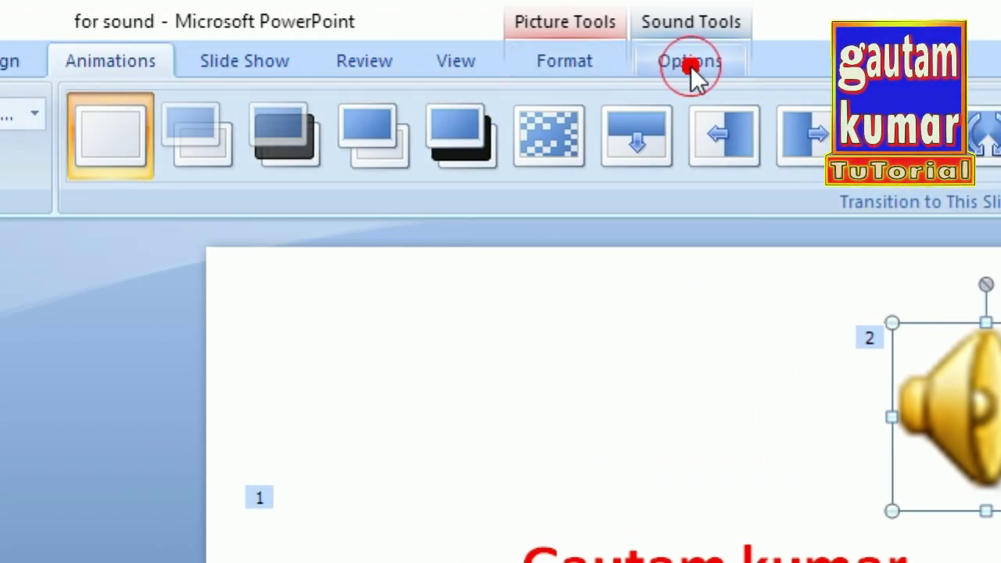
# Step: Set the sound's slide show volume to High and make it play across slides
pyautogui.click(690, 63)
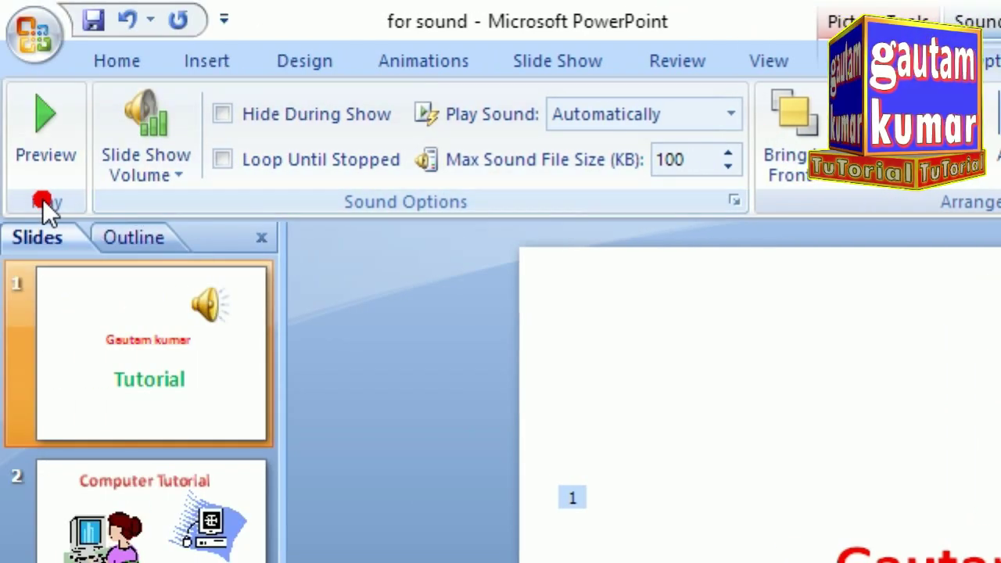
pyautogui.click(46, 125)
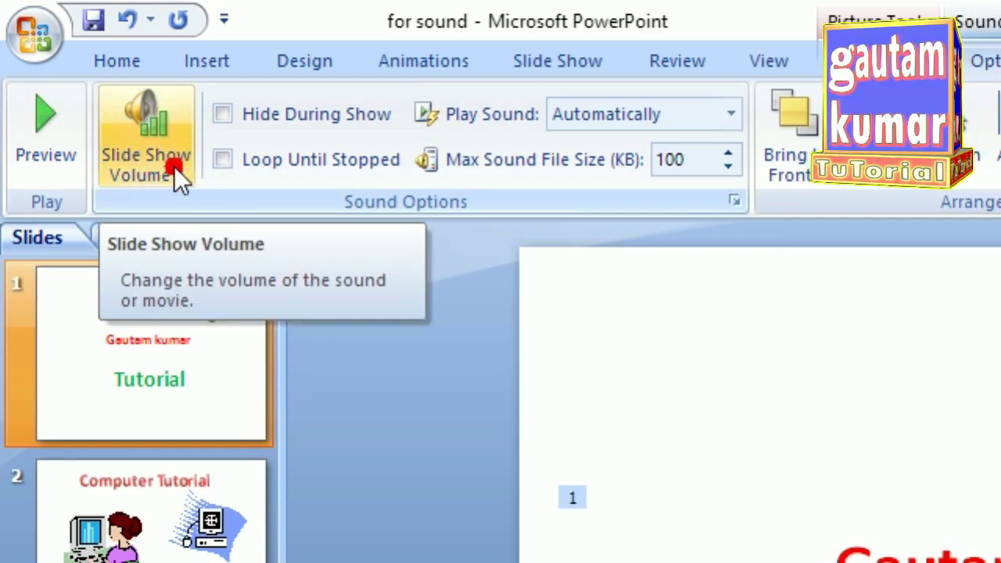
pyautogui.click(177, 171)
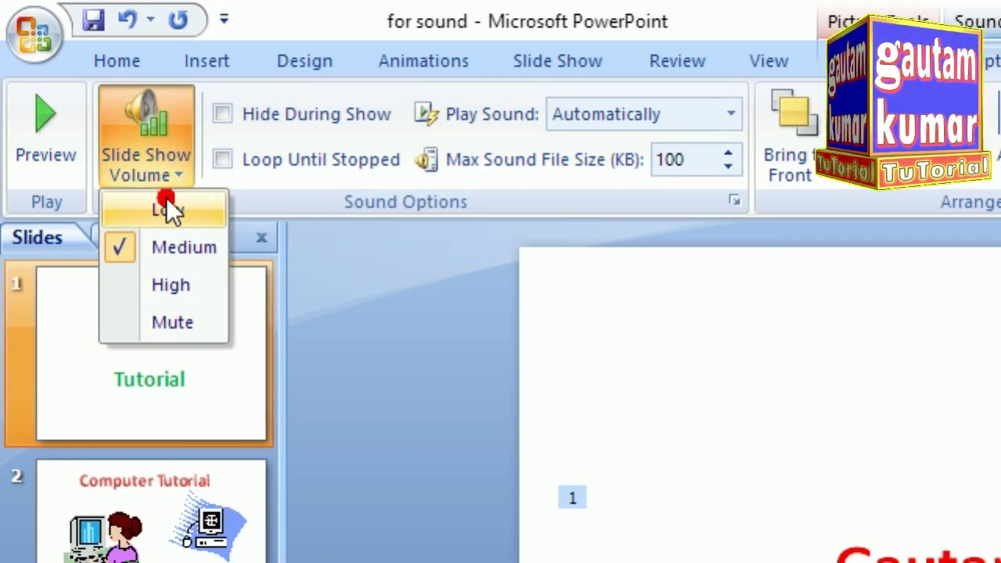
pyautogui.click(156, 285)
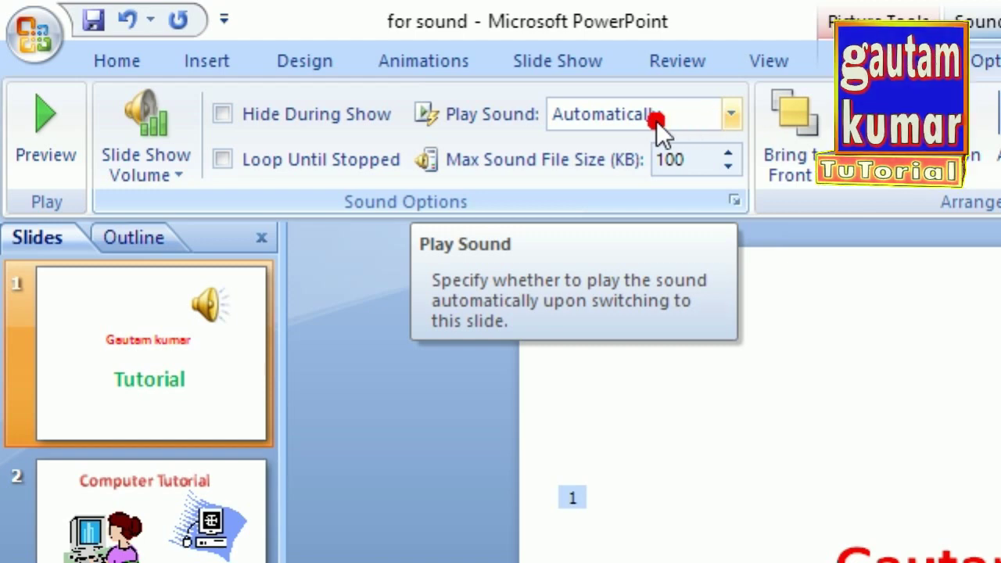
pyautogui.click(734, 118)
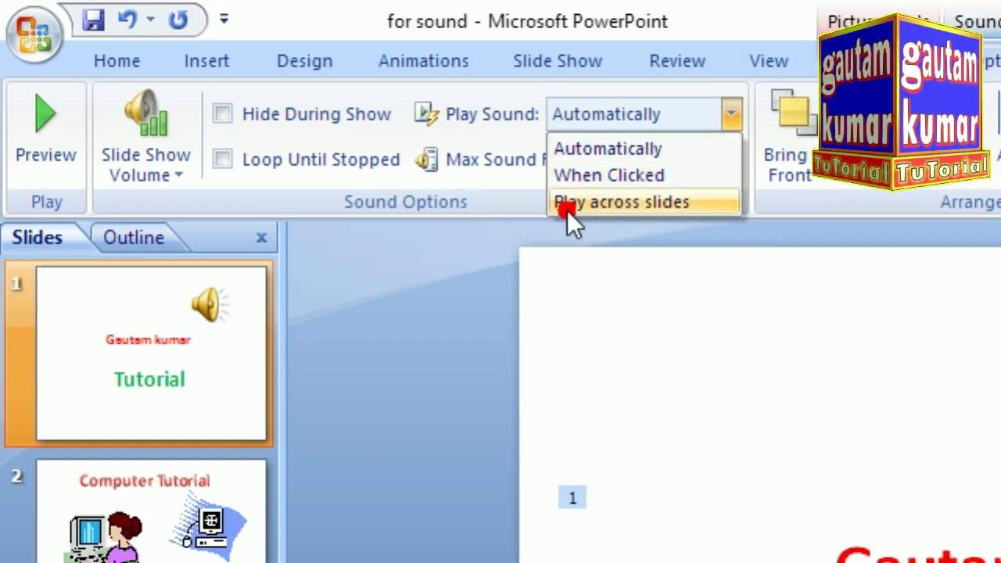
pyautogui.click(653, 203)
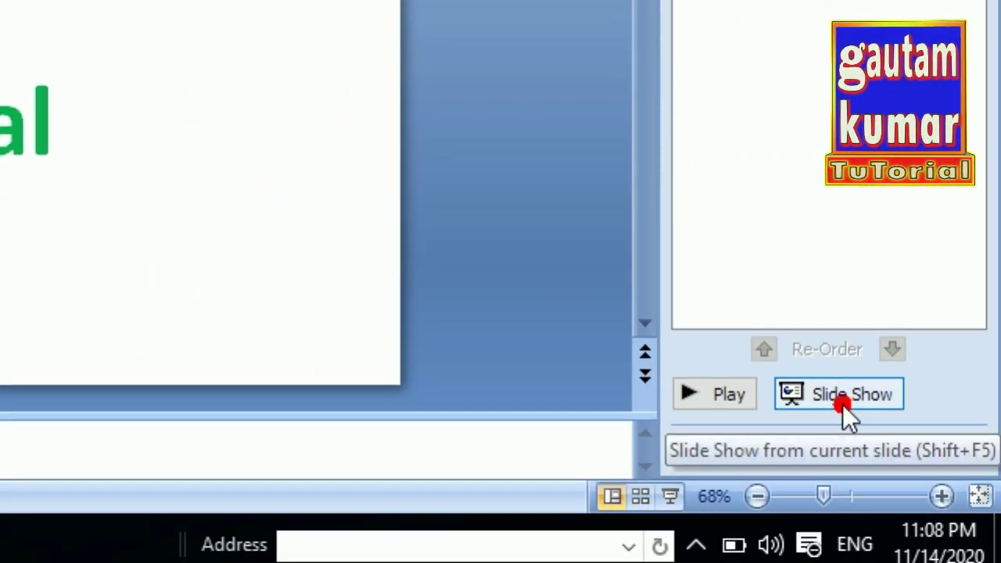
# Step: Run the slide show from the current slide and advance it to check the sound across slides
pyautogui.click(855, 466)
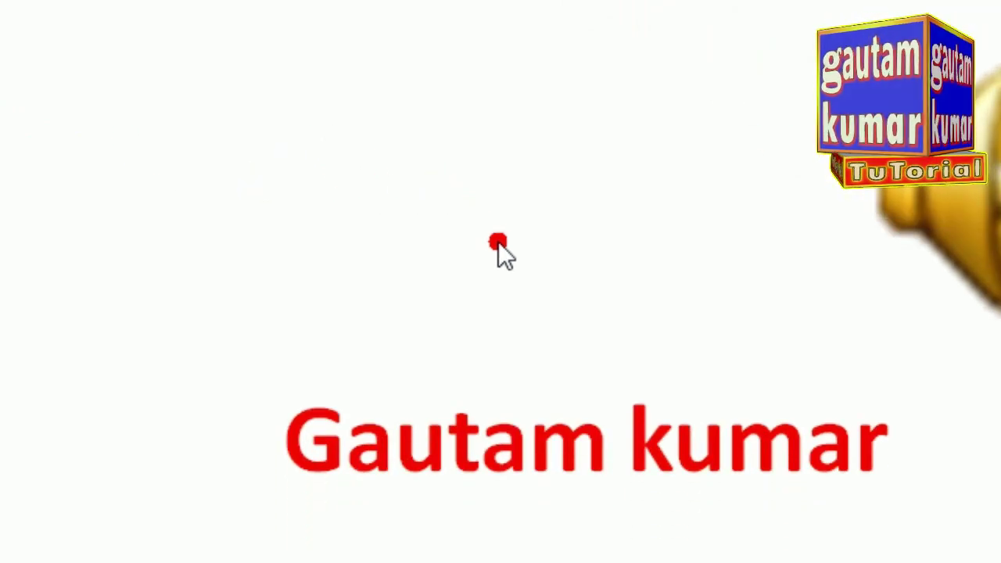
pyautogui.click(552, 270)
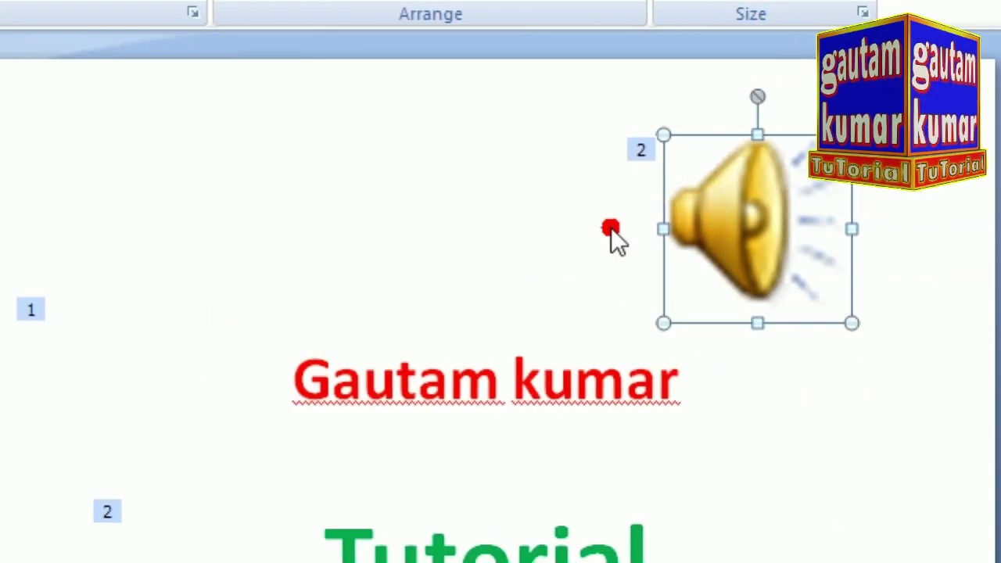
# Step: Set the Discotek.mp3 play effect of the sound icon to start With Previous
pyautogui.click(720, 208)
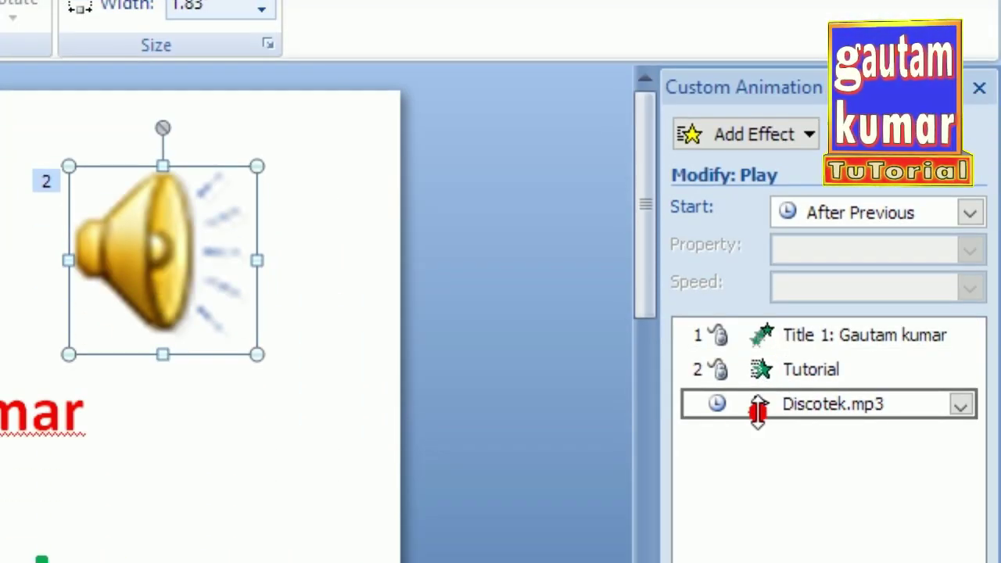
pyautogui.click(810, 379)
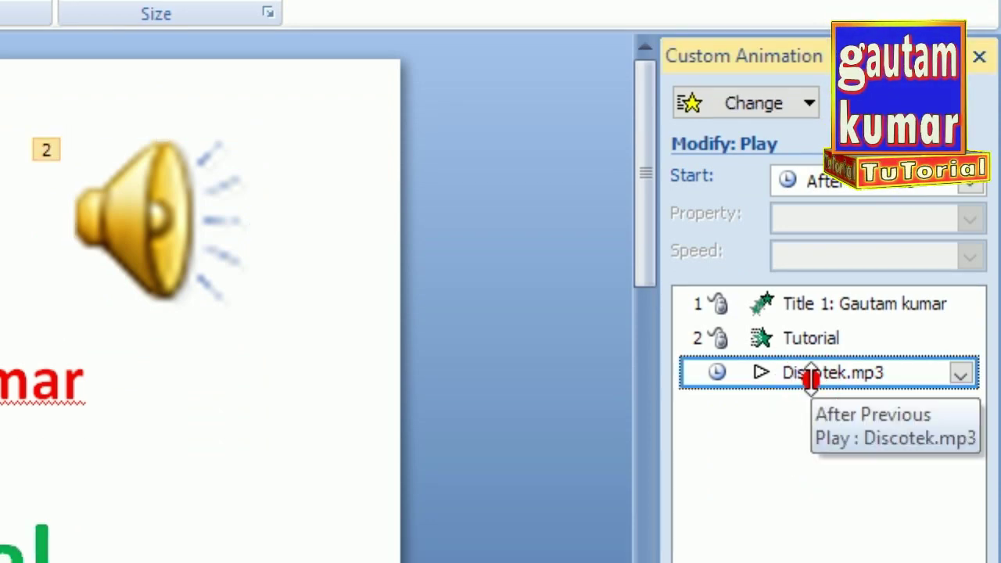
pyautogui.click(962, 376)
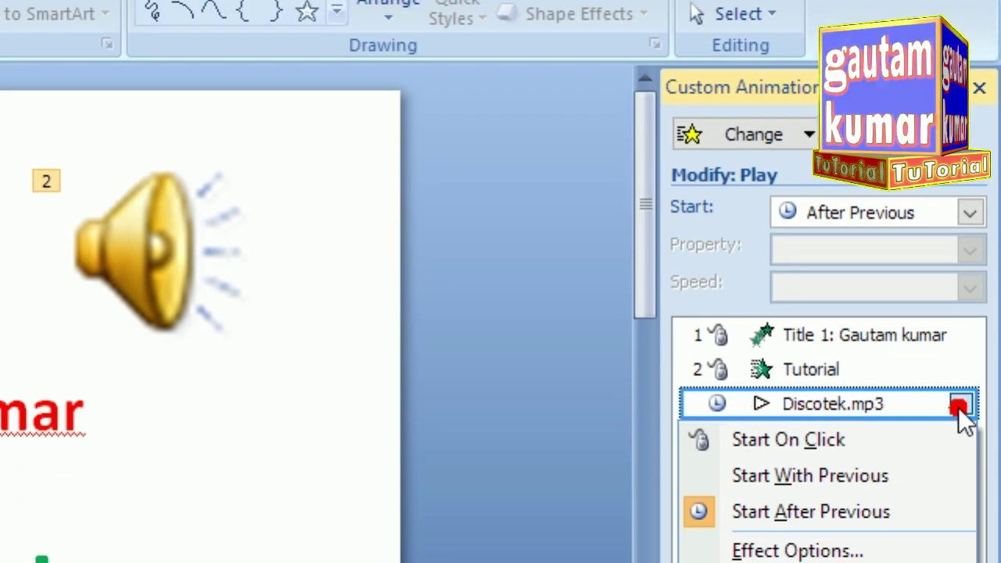
pyautogui.click(952, 406)
pyautogui.click(952, 407)
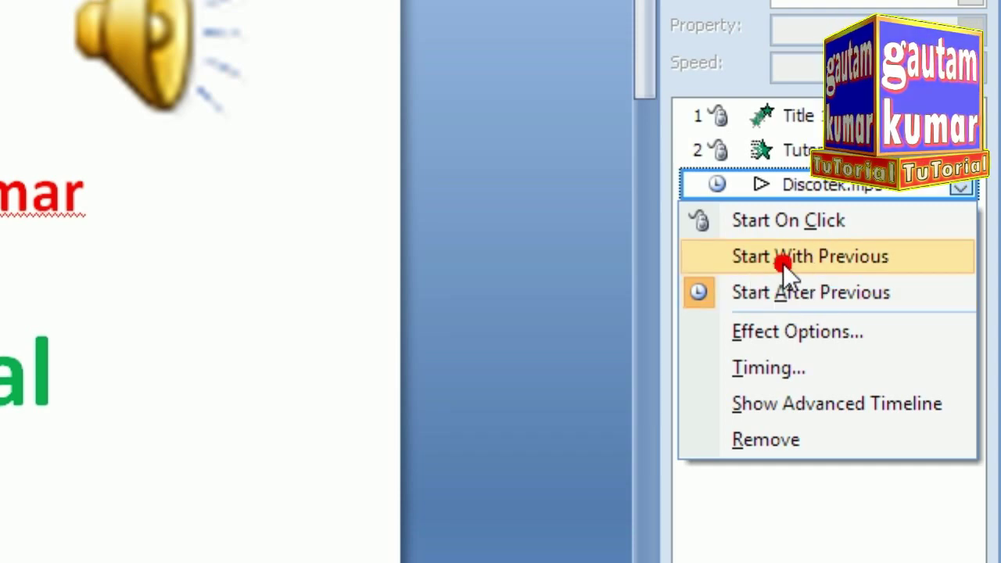
pyautogui.click(806, 256)
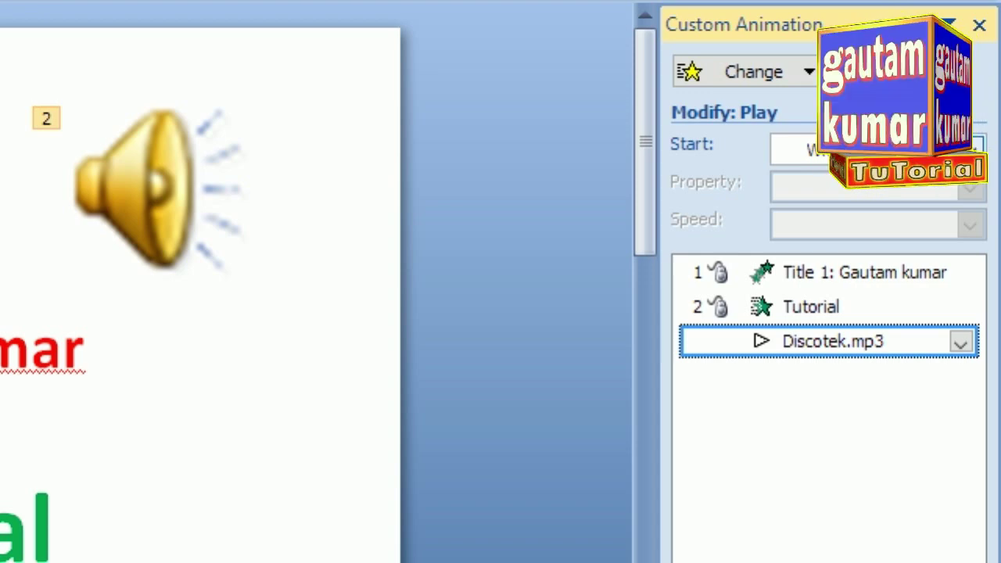
pyautogui.click(971, 150)
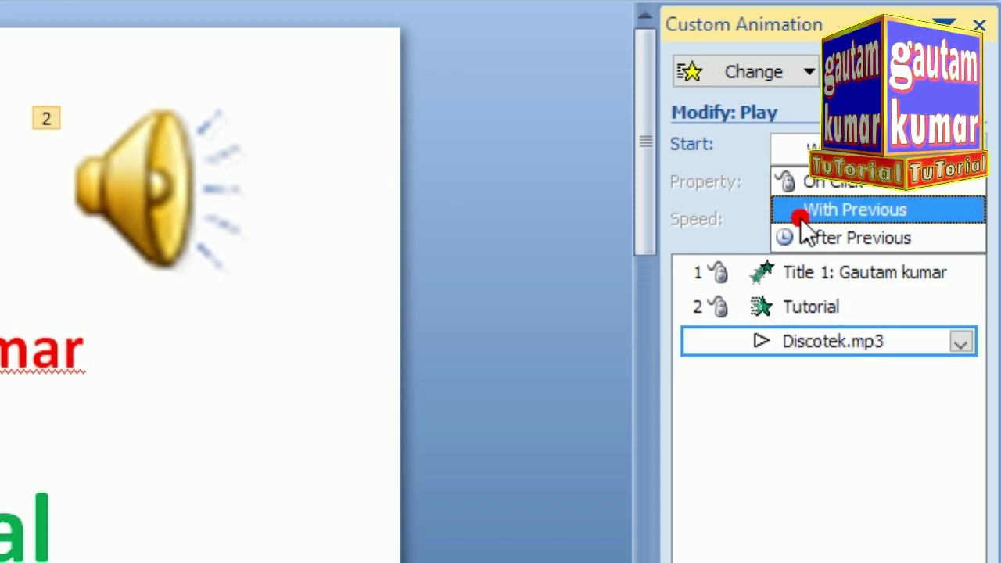
pyautogui.click(850, 212)
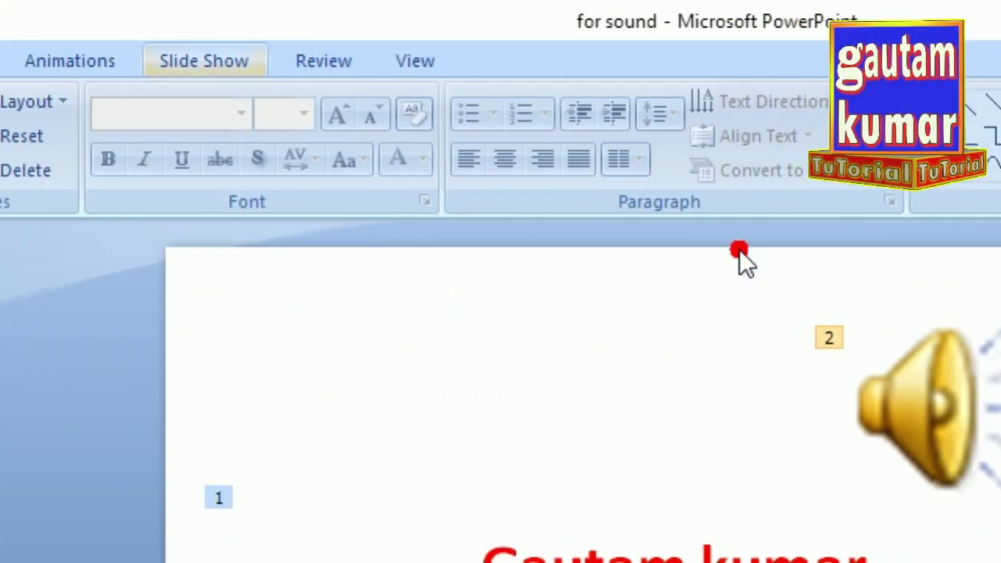
# Step: Reselect the sound icon, view its sound options and reapply Start With Previous to the Discotek.mp3 effect
pyautogui.click(732, 401)
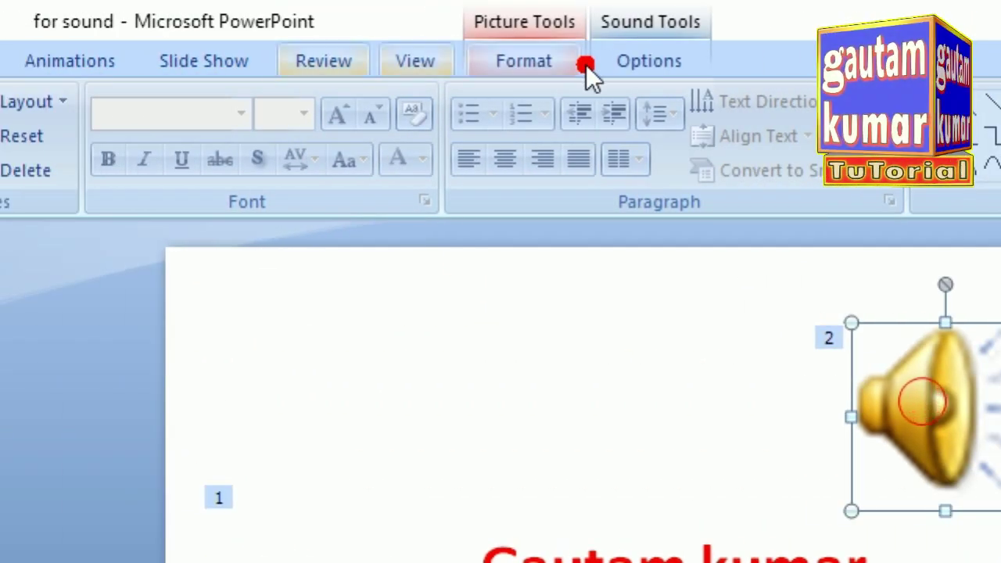
pyautogui.click(630, 64)
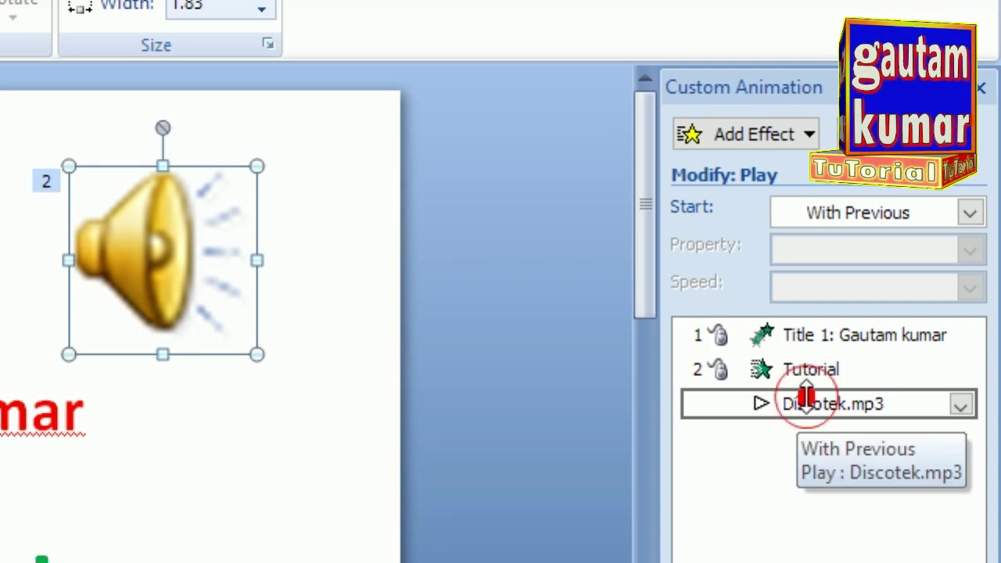
pyautogui.click(805, 399)
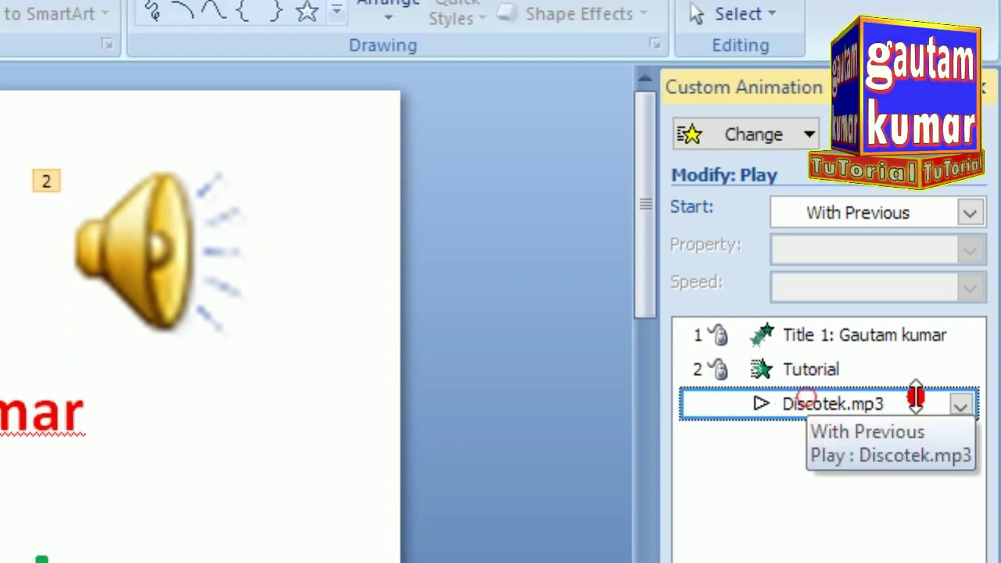
pyautogui.click(960, 405)
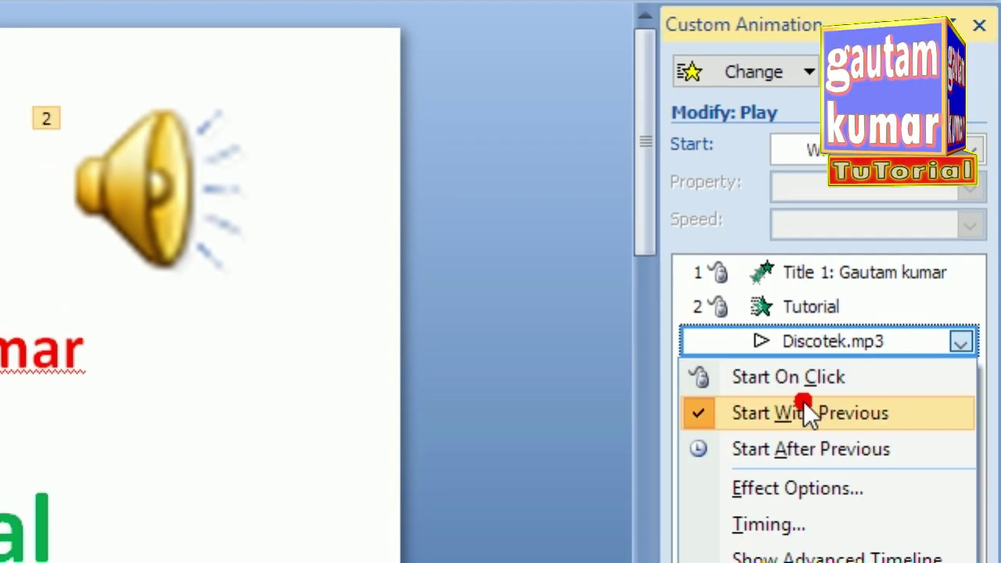
pyautogui.click(827, 413)
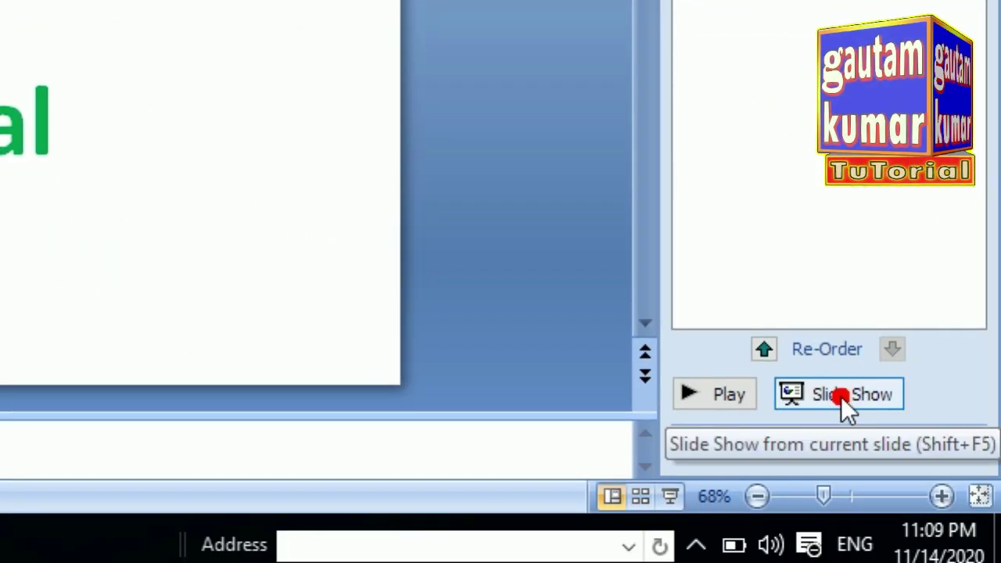
# Step: Run the slide show from the current slide to test the sound with the With Previous start
pyautogui.click(840, 397)
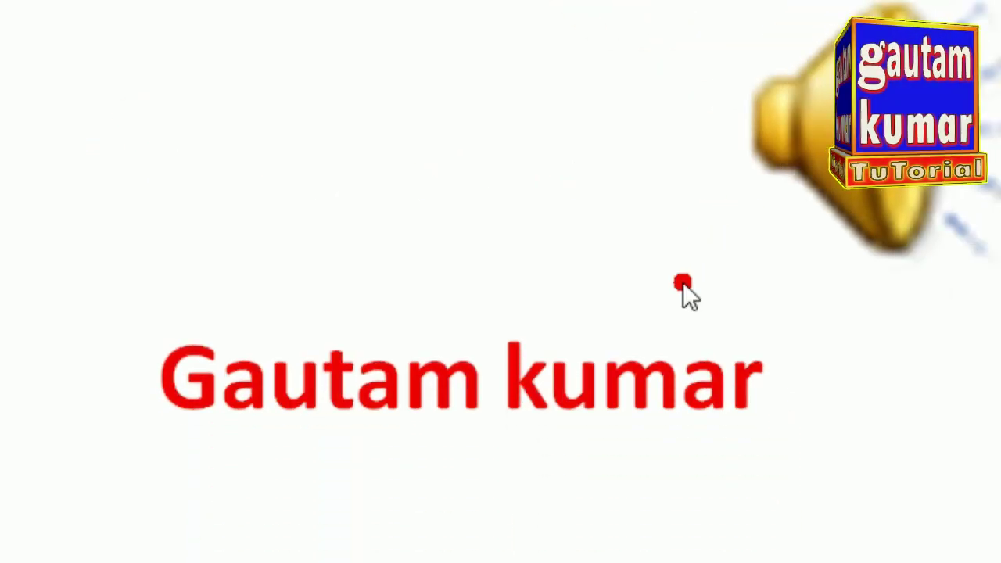
# Step: Advance the running slide show through the following slides to check that the music continues
pyautogui.click(633, 339)
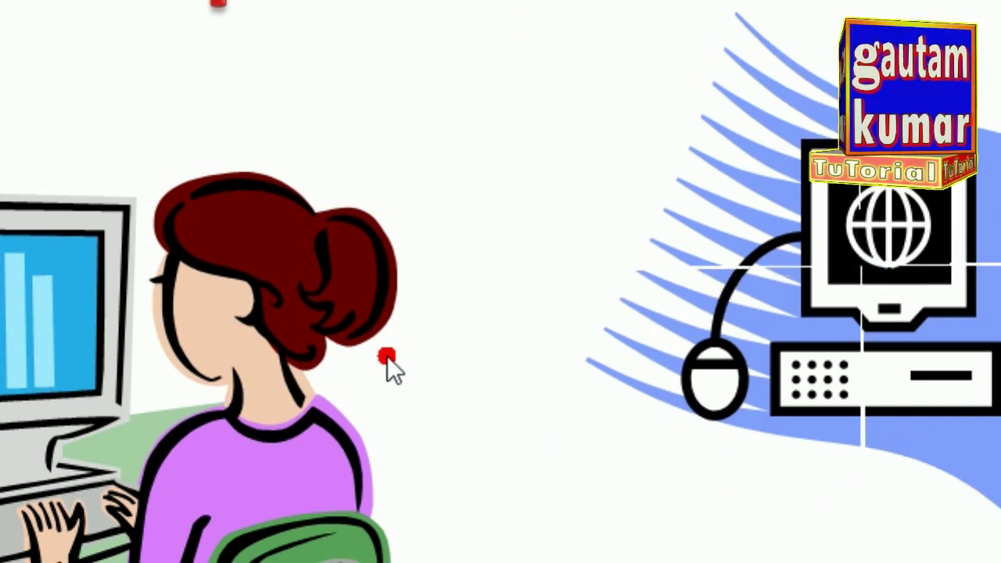
pyautogui.click(389, 358)
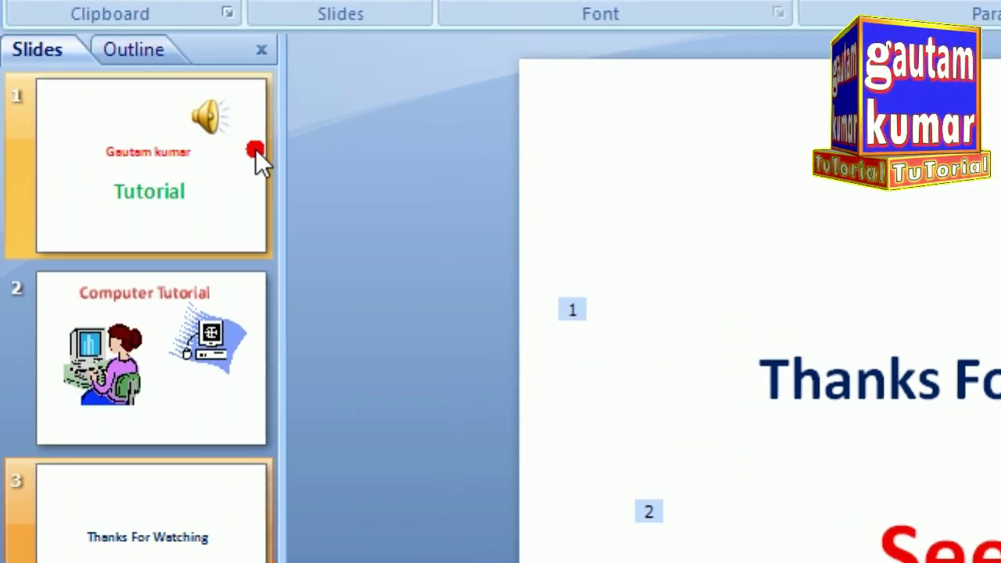
# Step: Return to slide 1 and view the start options of the Discotek.mp3 effect among the custom animations
pyautogui.click(257, 157)
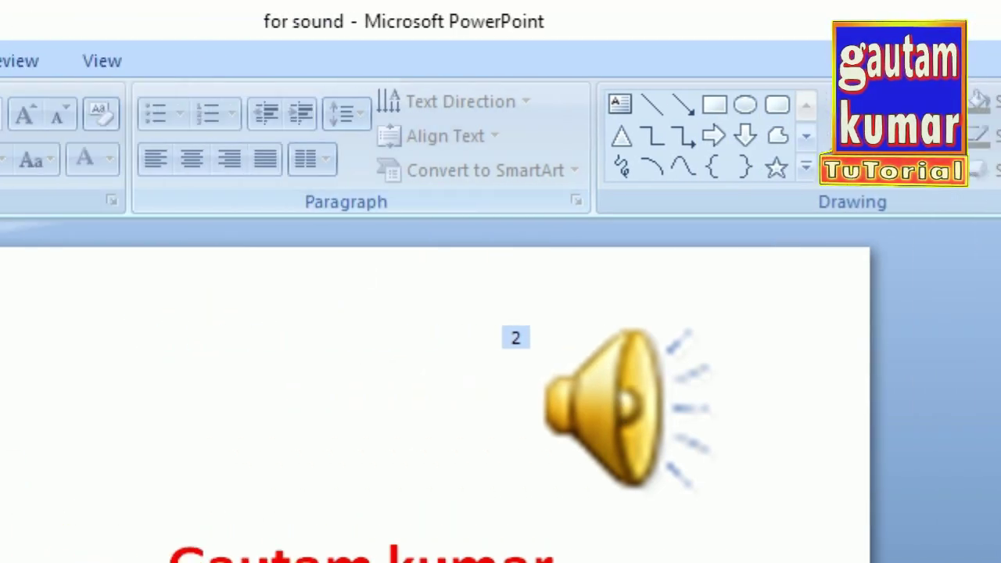
pyautogui.click(246, 67)
pyautogui.click(152, 163)
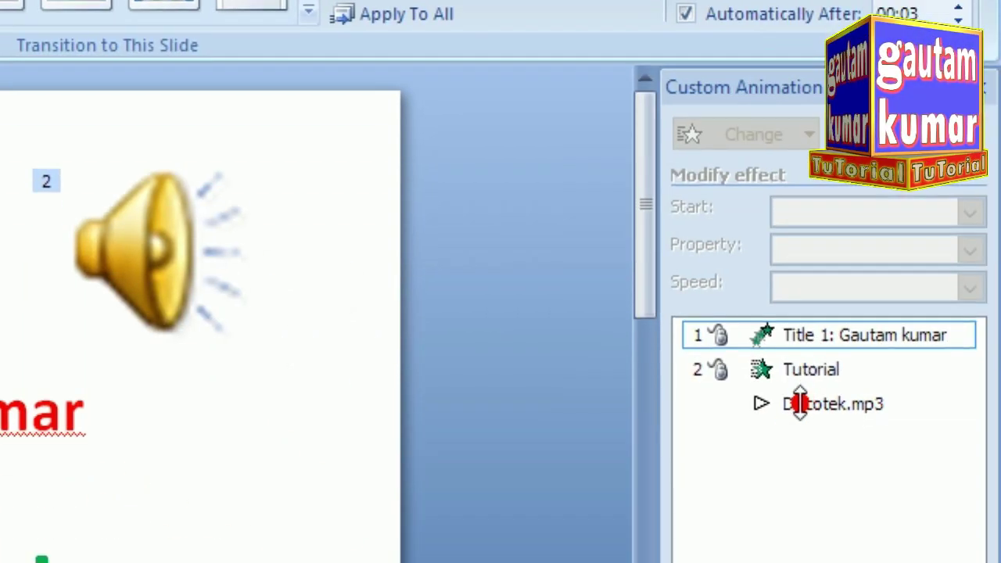
pyautogui.click(799, 403)
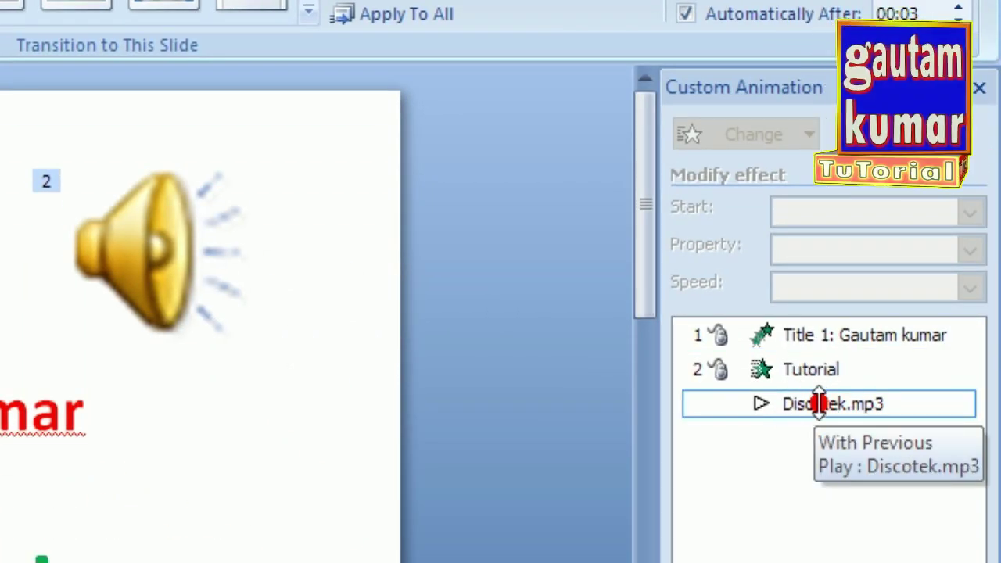
pyautogui.click(818, 404)
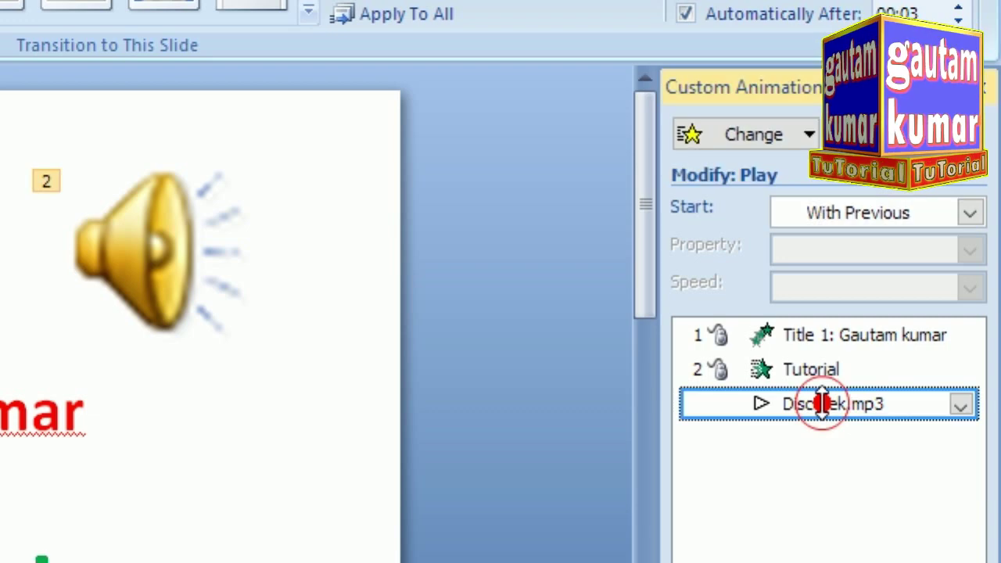
pyautogui.click(961, 403)
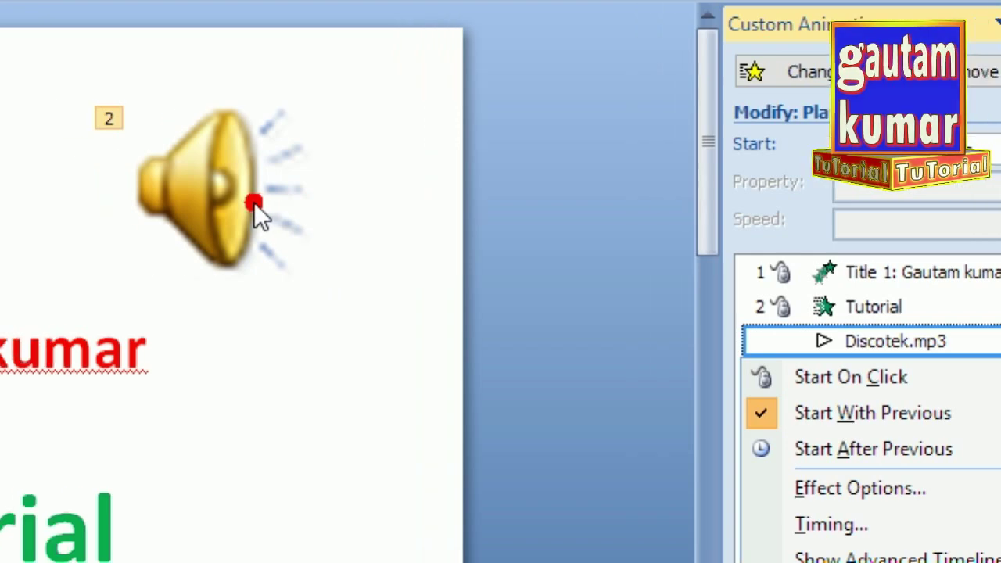
# Step: Select the sound icon on slide 1 and set its Play Sound option to Play across slides
pyautogui.click(184, 193)
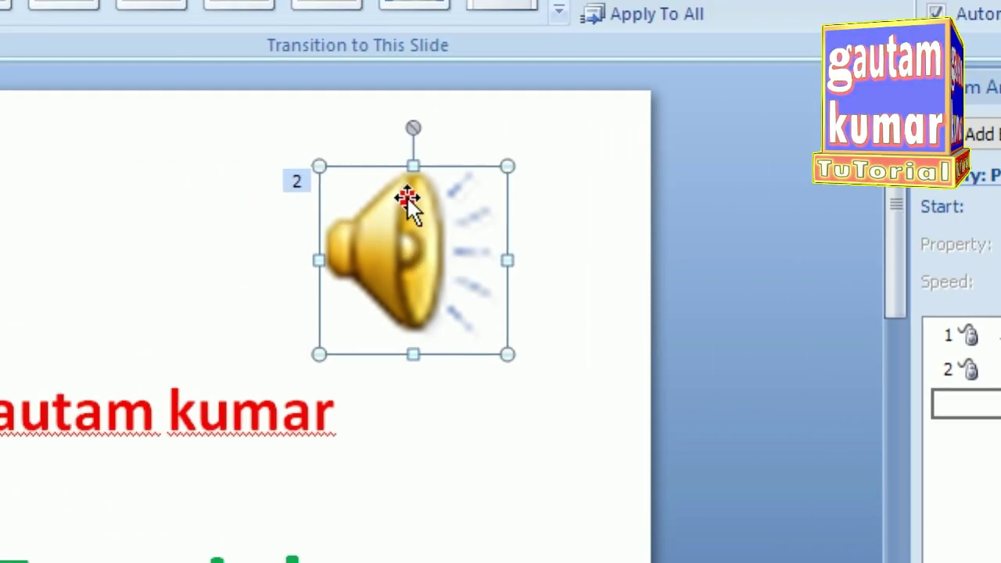
pyautogui.click(406, 197)
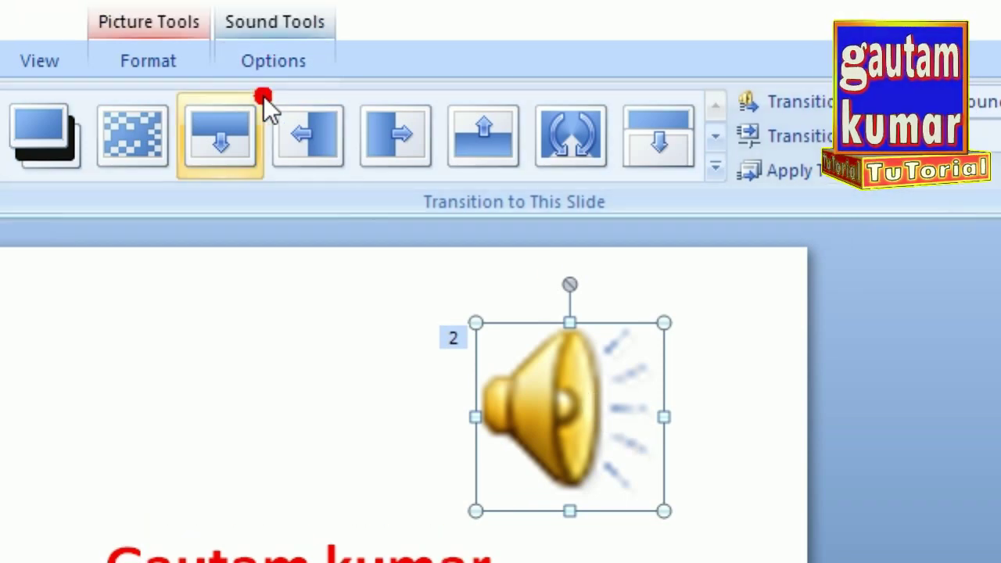
pyautogui.click(272, 29)
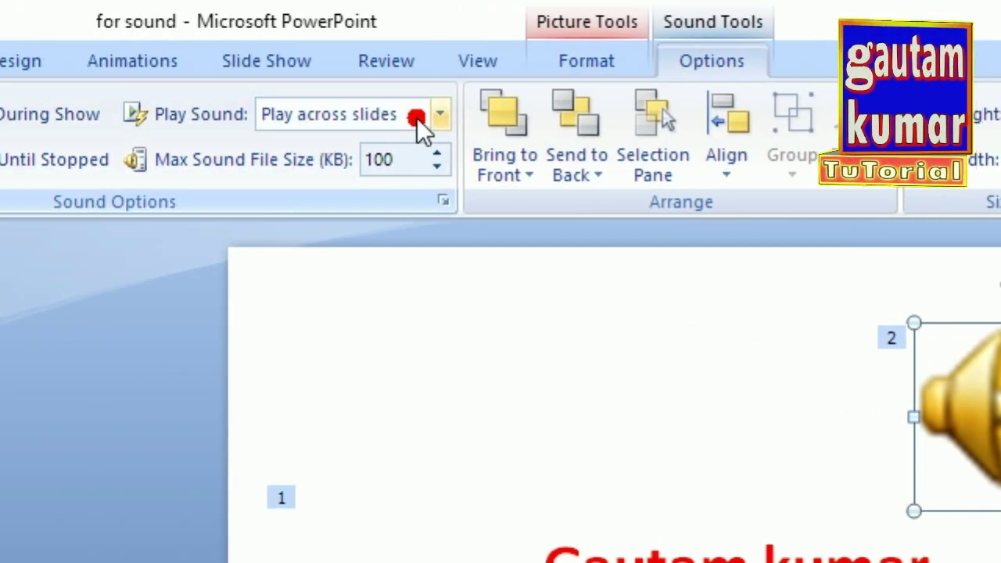
pyautogui.click(437, 118)
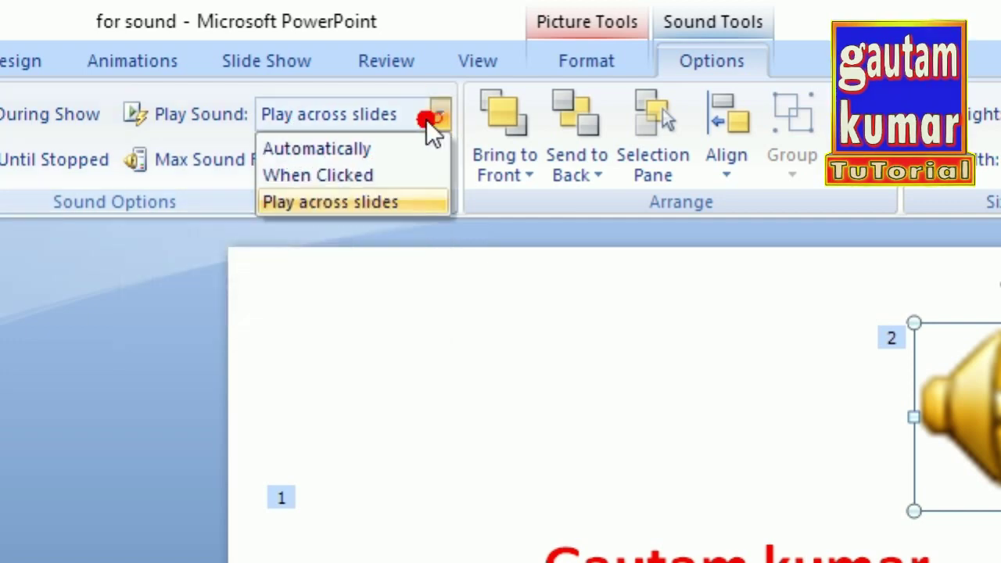
pyautogui.click(325, 203)
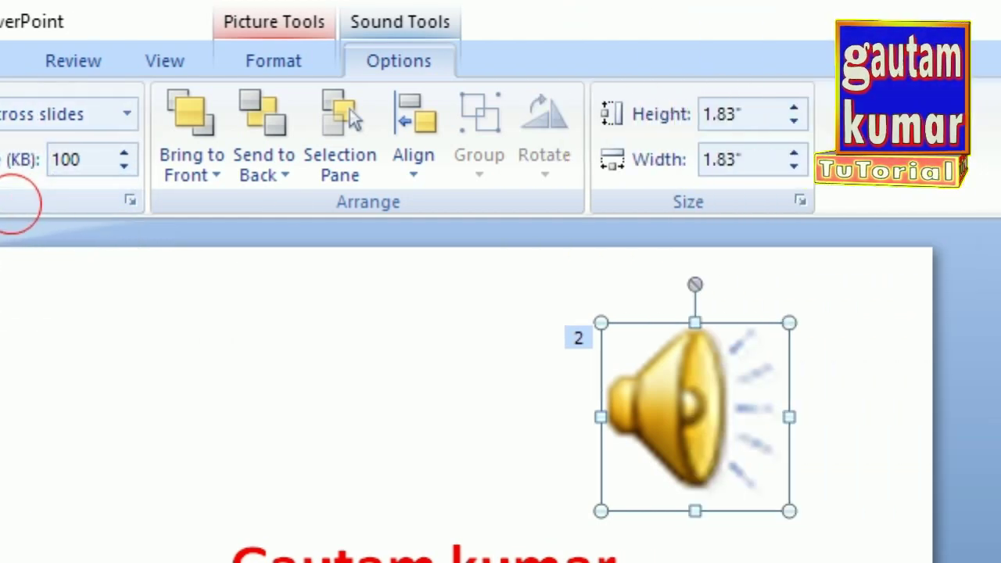